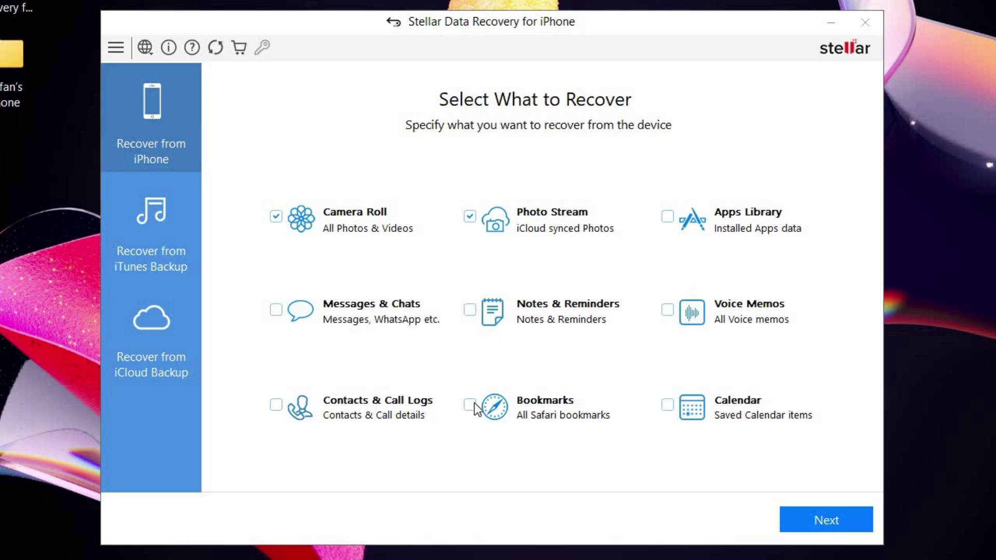
Step: Proceed to the Connect your iPhone screen with Camera Roll and Photo Stream selected
click(848, 514)
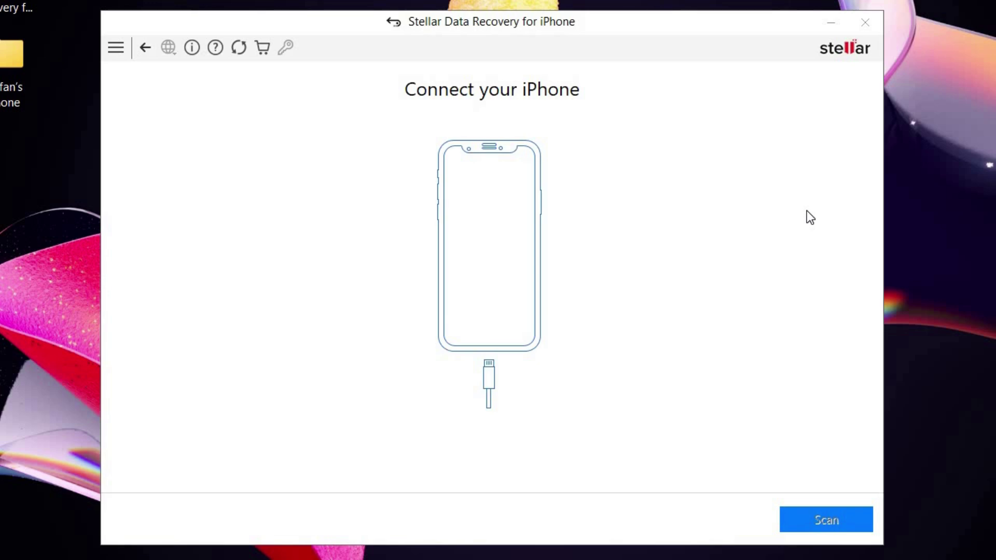
Step: Start the iPhone scan for deleted data, triggering the Trust This Computer passcode prompt
click(829, 518)
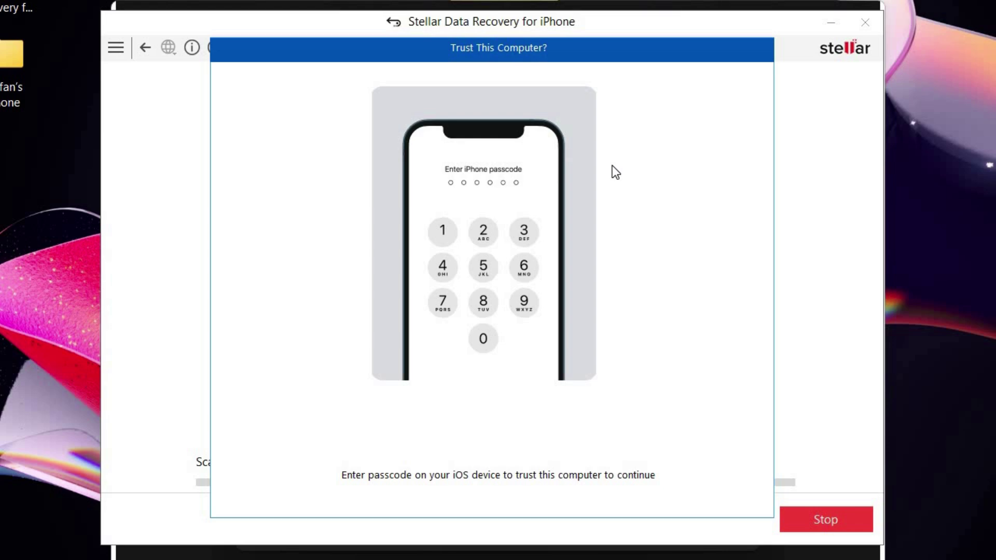